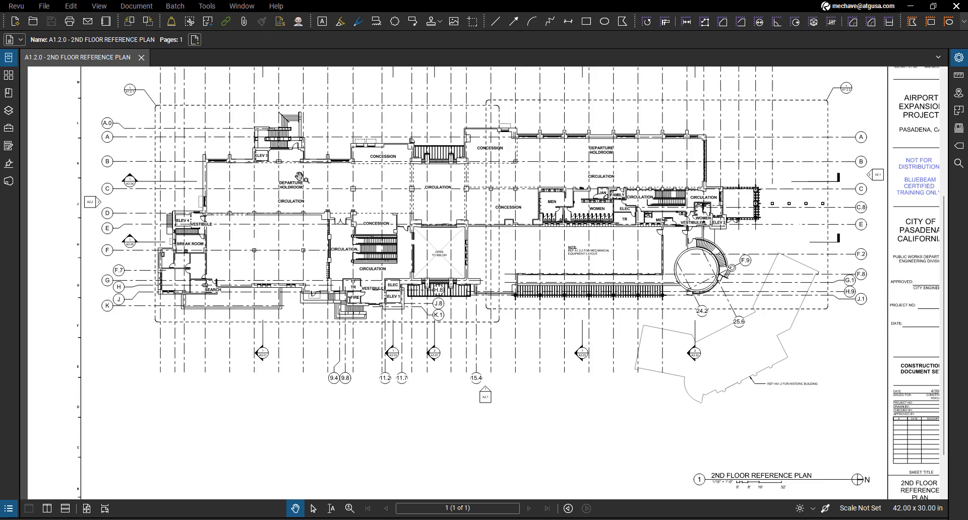
Cut the BREAK ROOM label out of the PDF content and move it to the lower part of the room
scroll(172, 257, "up", 10)
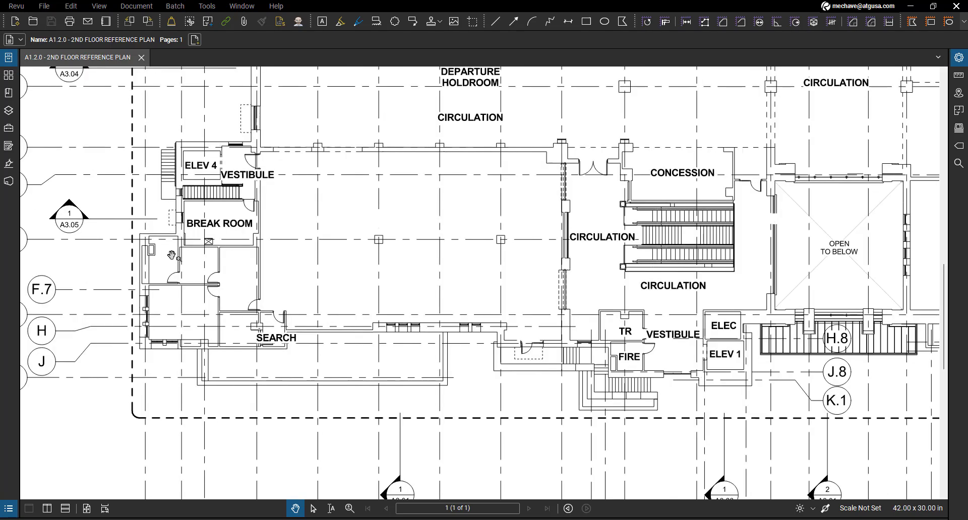
left_click_drag(391, 239, 345, 270)
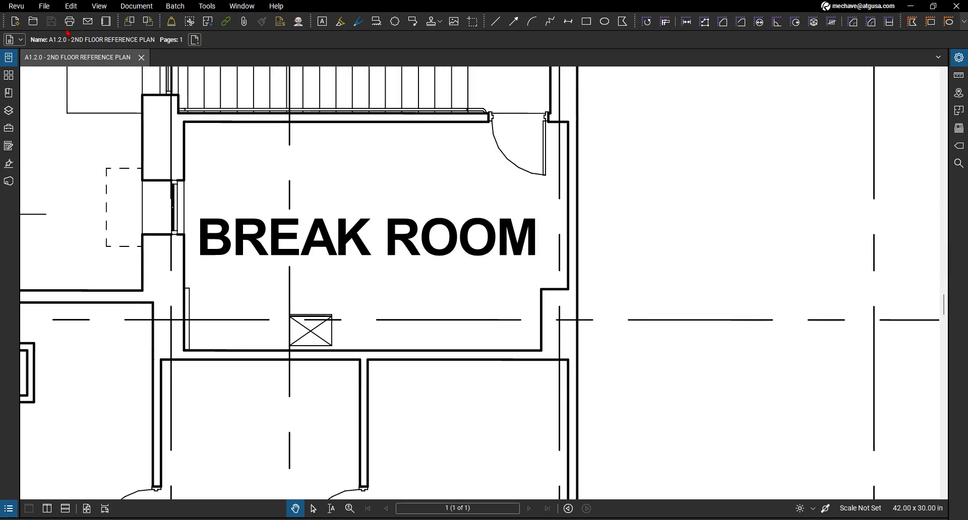
left_click(71, 6)
mouse_move(126, 216)
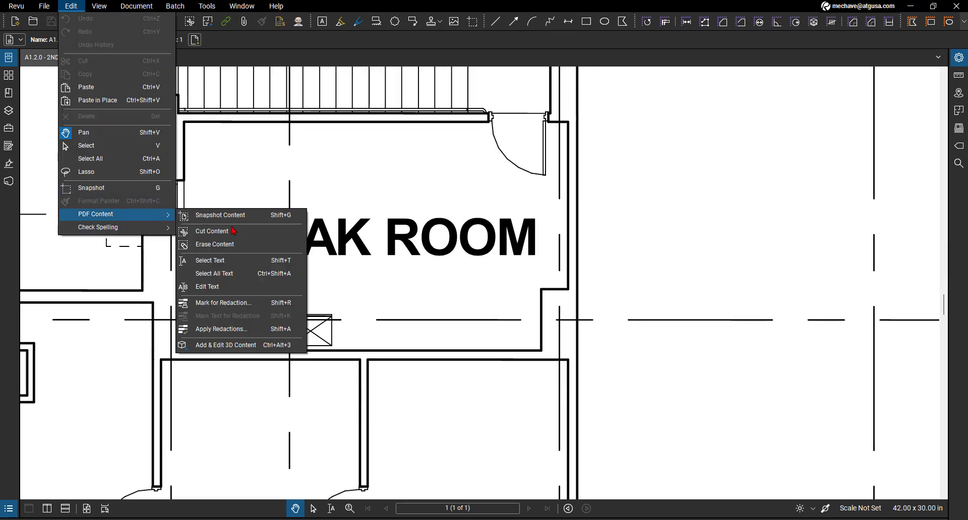
left_click(212, 232)
mouse_move(197, 216)
left_mouse_down()
mouse_move(567, 312)
mouse_move(545, 261)
left_mouse_up()
key("Delete")
type("BREAK ROOM")
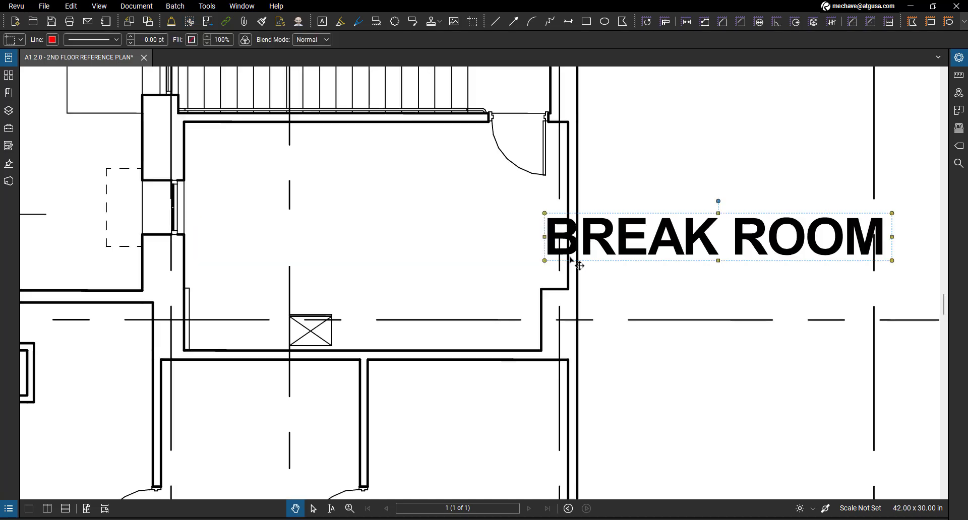
left_click_drag(645, 247, 299, 298)
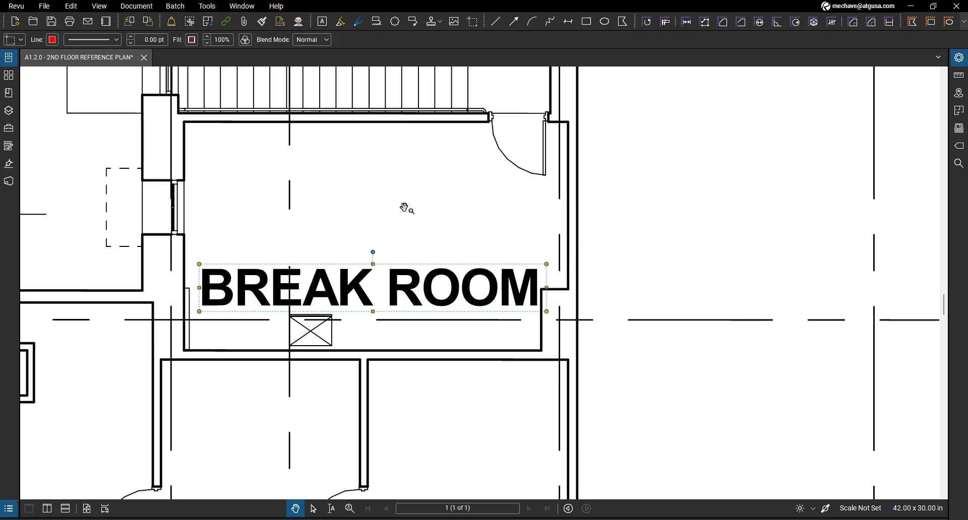
key("Escape")
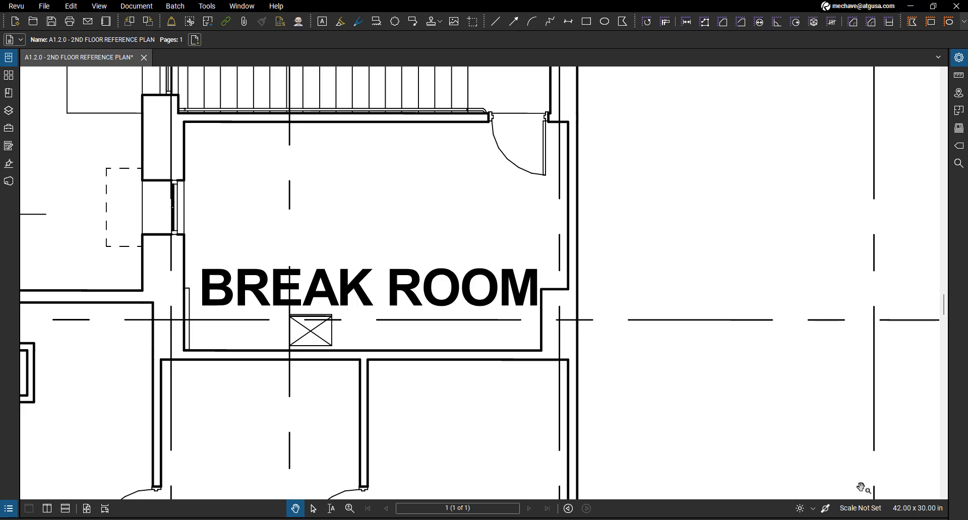
Apply the preset scale 1/16" = 1'-0" to the floor plan page
left_click(857, 508)
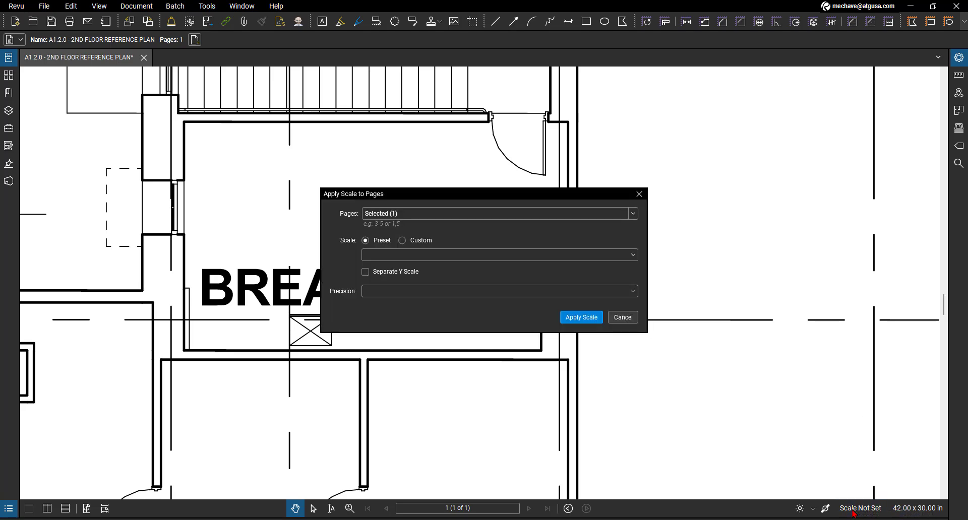
left_click(426, 255)
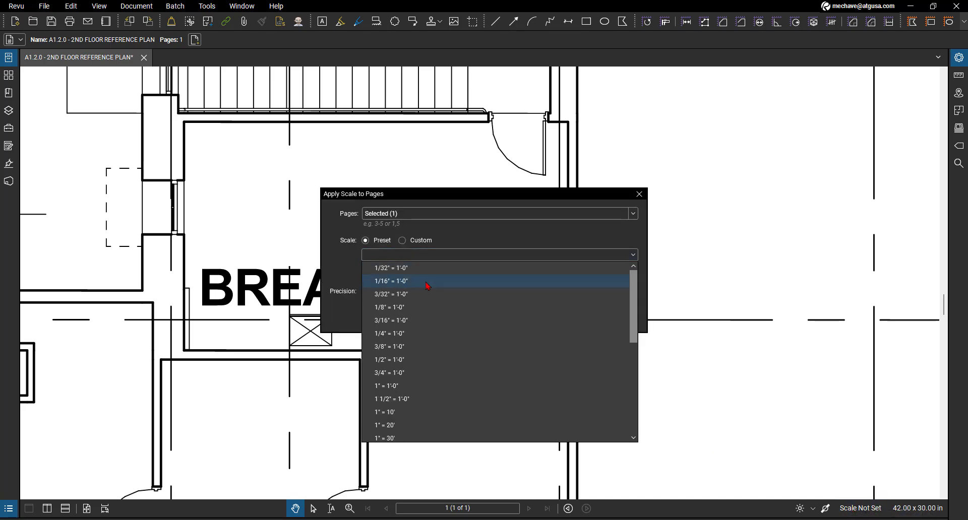
left_click(432, 283)
left_click(581, 317)
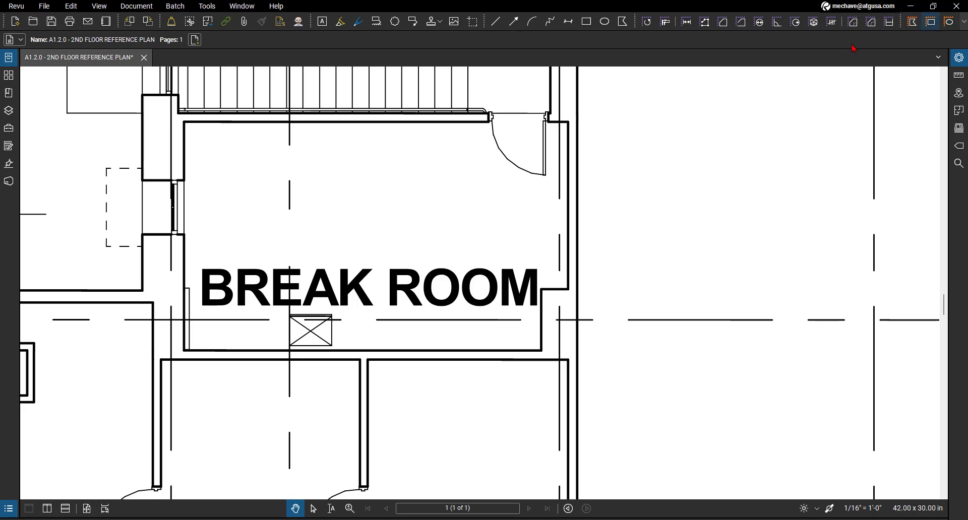
Switch the interface profile to Revu and back to Revu Advanced
left_click(18, 6)
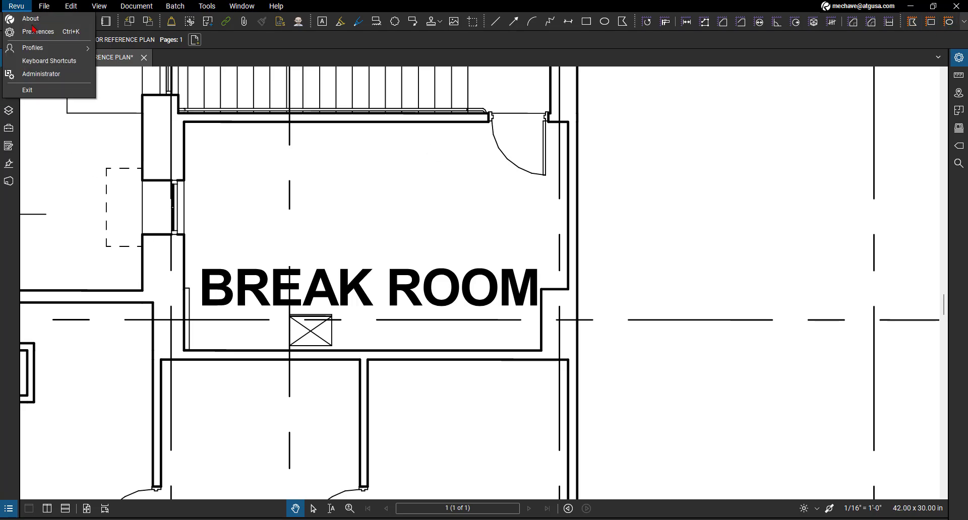
mouse_move(46, 49)
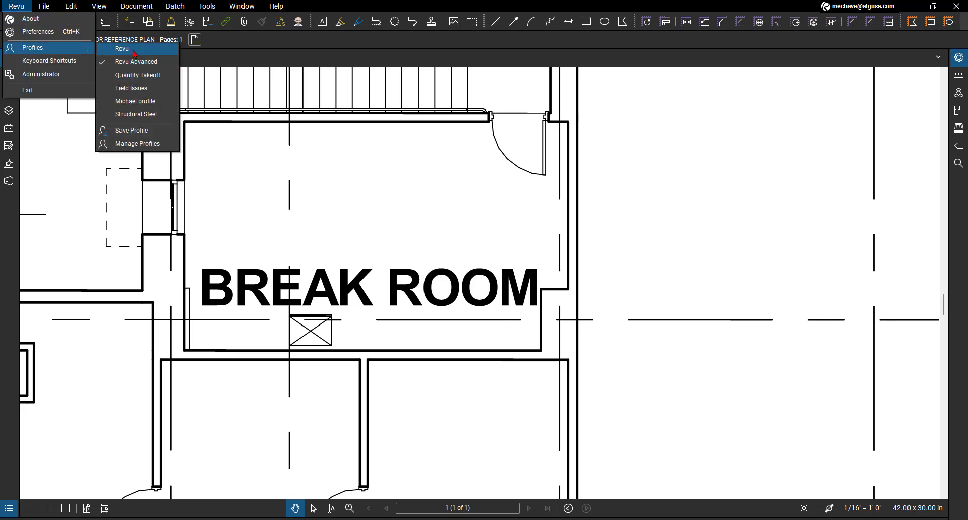
left_click(134, 50)
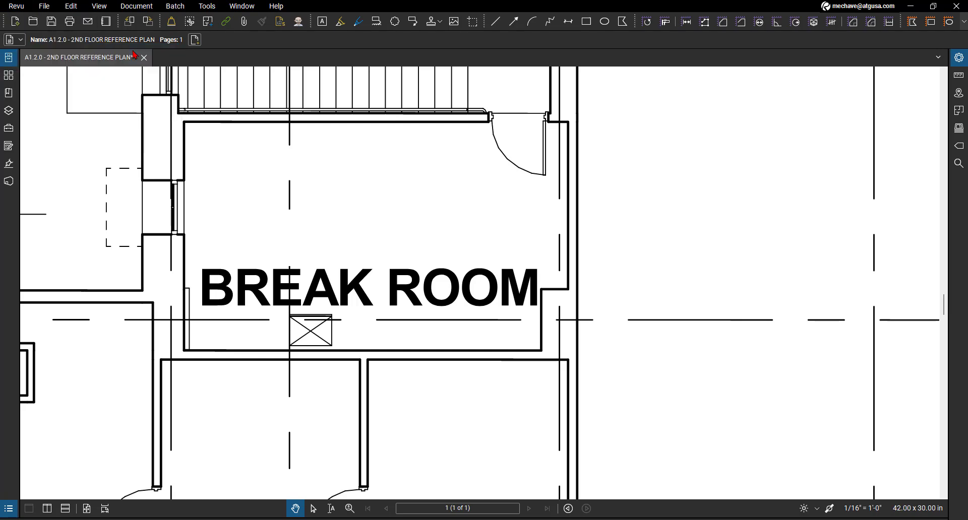
left_click(15, 43)
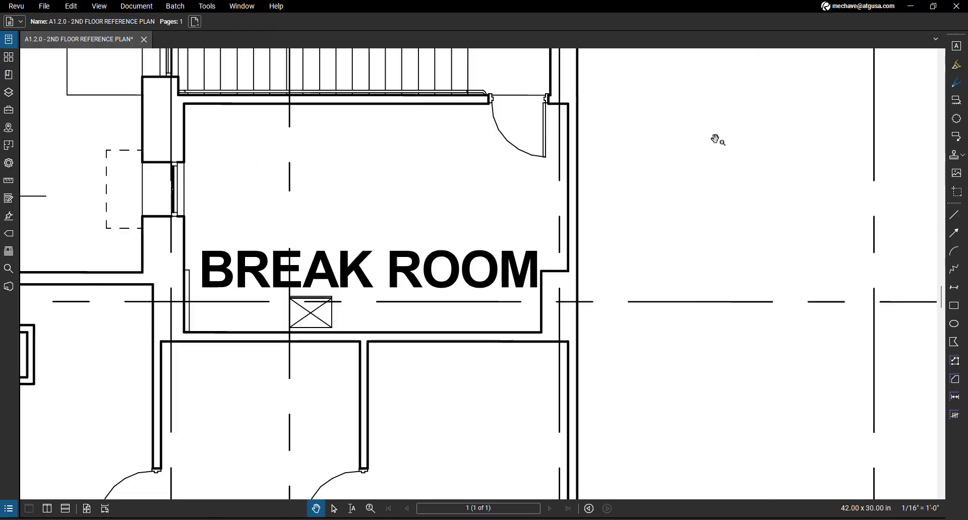
left_click(17, 6)
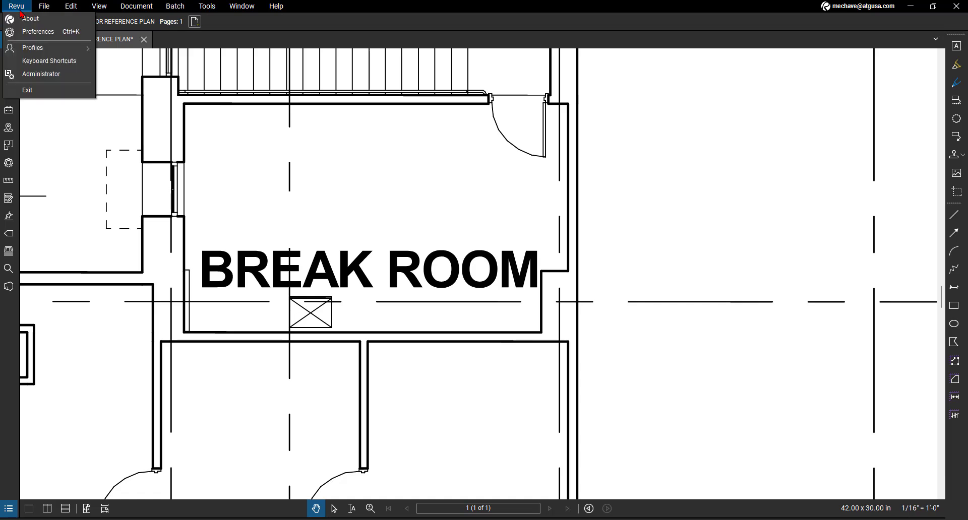
mouse_move(45, 51)
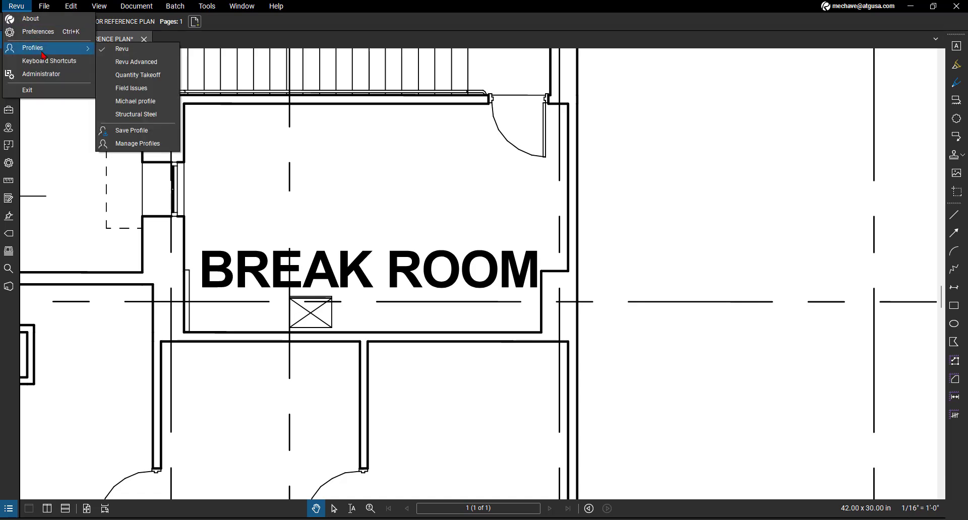
left_click(127, 61)
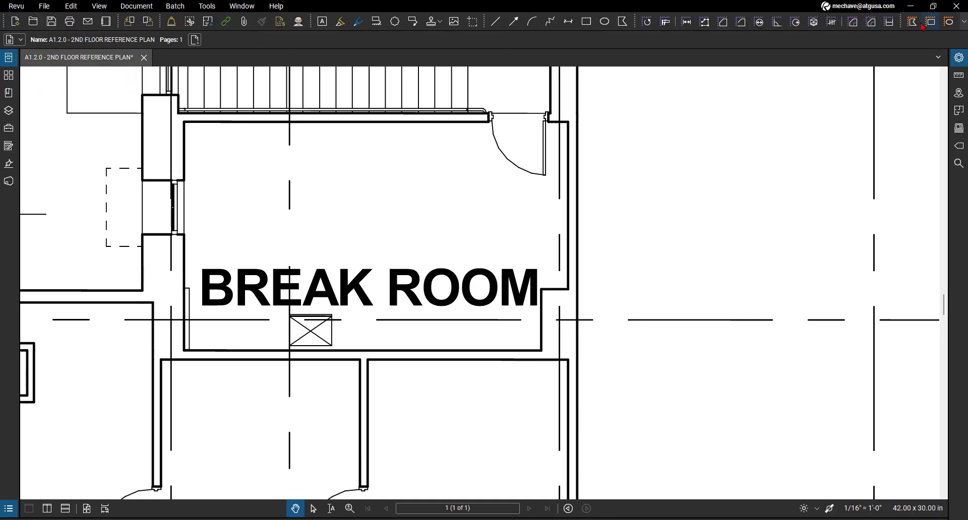
Draw a Rectangle Sketch to Scale 10' wide and 5' high in the break room and position it above the room label
left_click(207, 6)
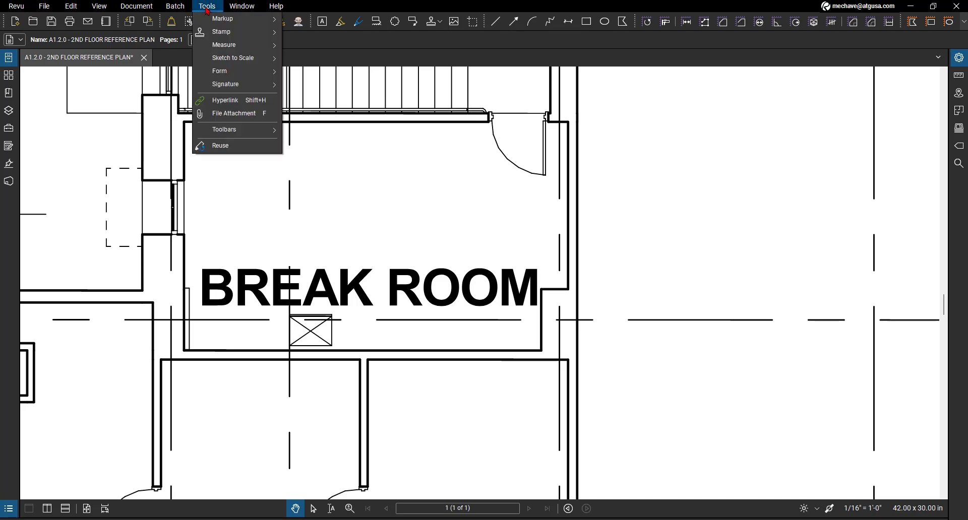
mouse_move(228, 58)
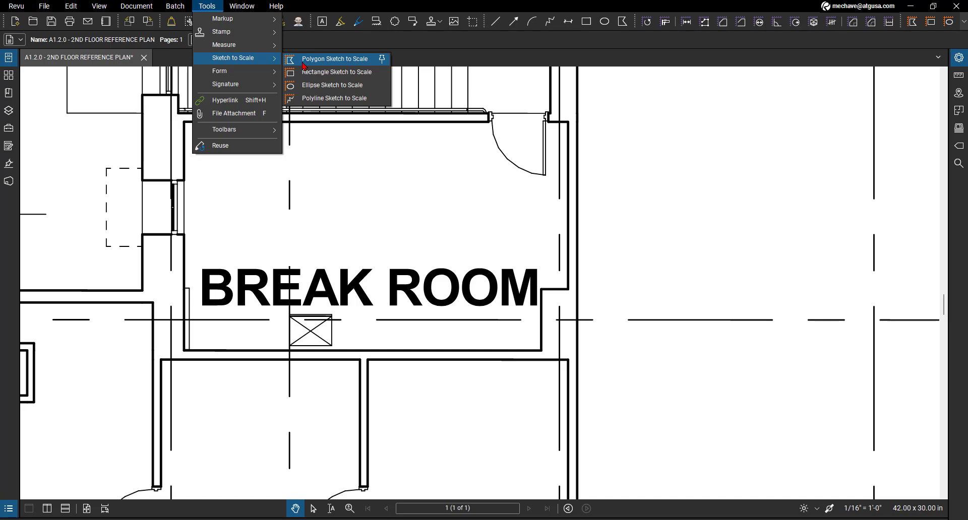
left_click(331, 72)
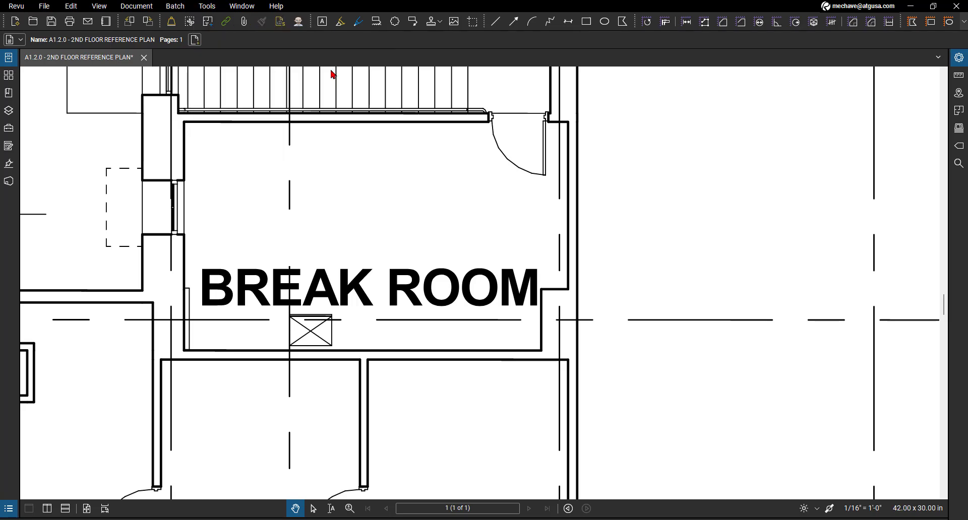
left_click(232, 188)
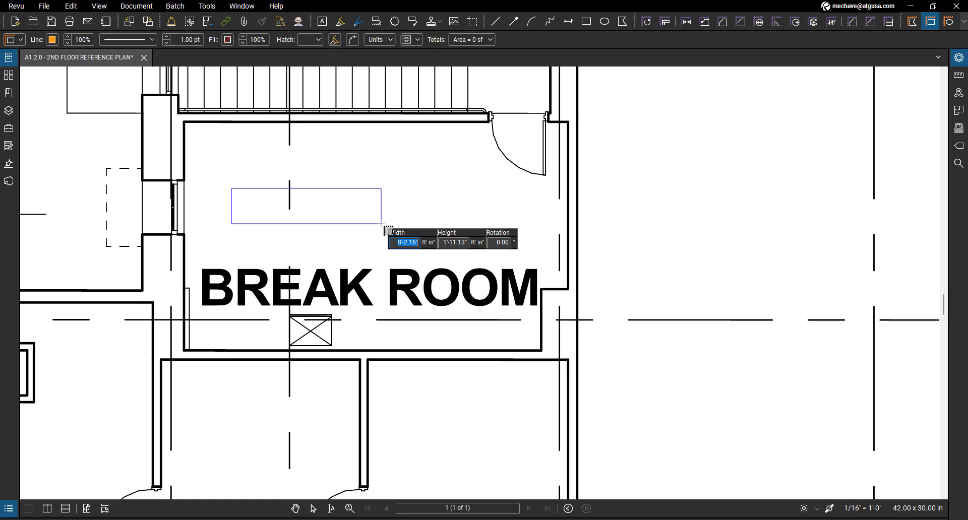
type("10")
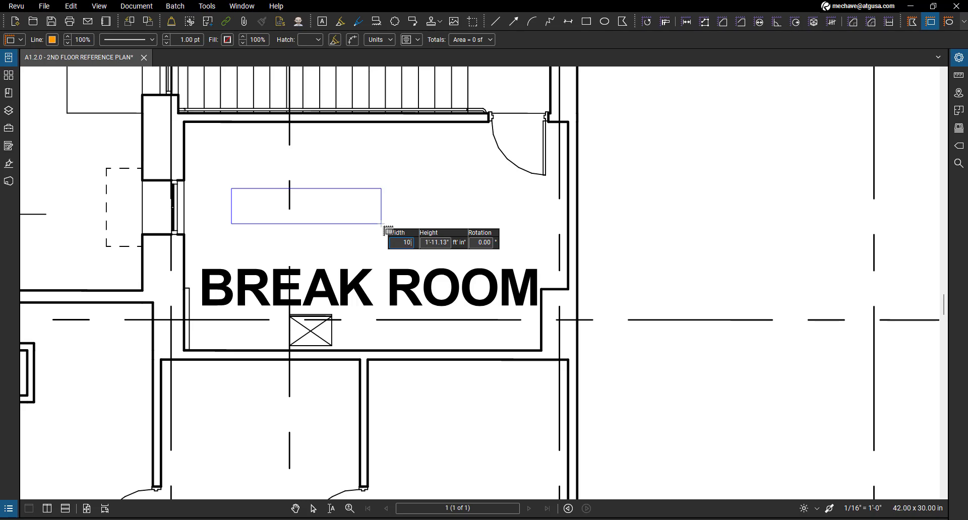
type("'")
key("Tab")
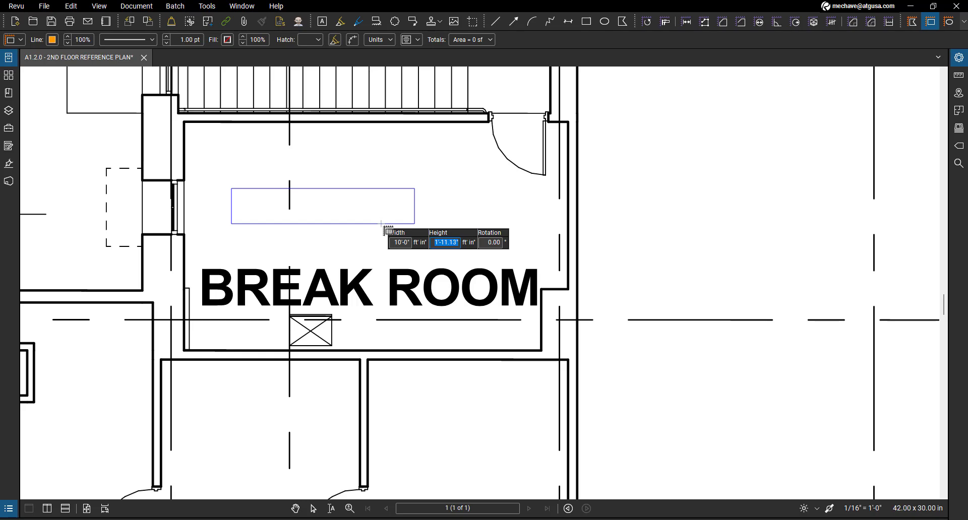
type("5'")
key("Return")
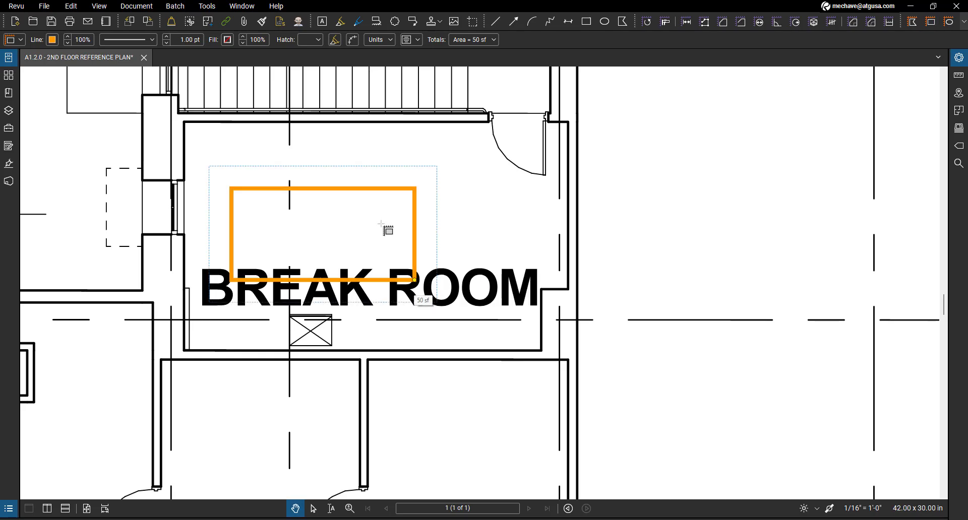
left_click_drag(416, 235, 454, 218)
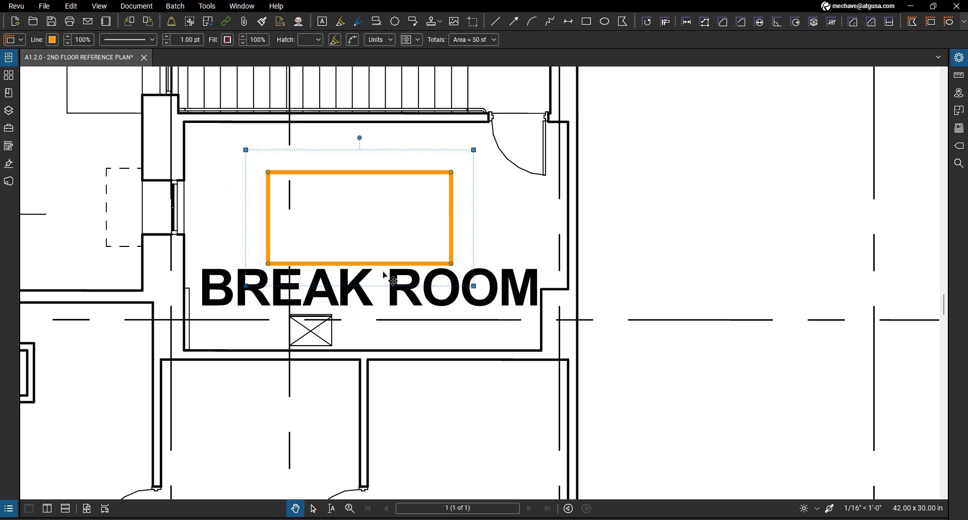
Give the break room rectangle a Grid hatch and set both its hatch and line colours to brown
left_click(310, 40)
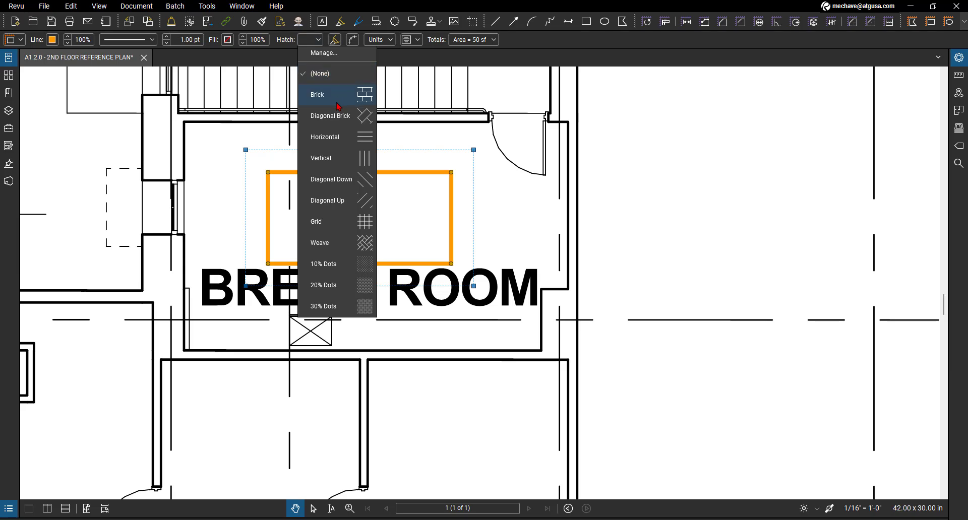
left_click(334, 227)
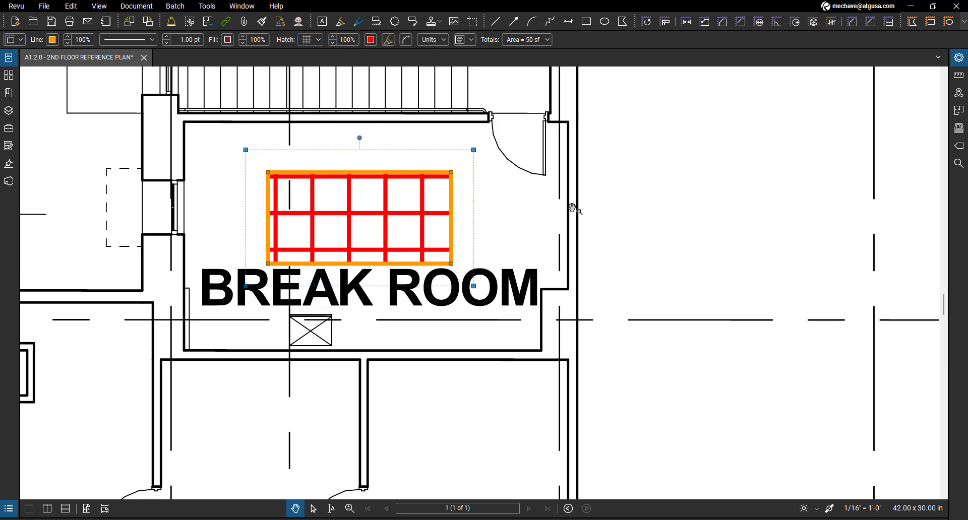
left_click(369, 40)
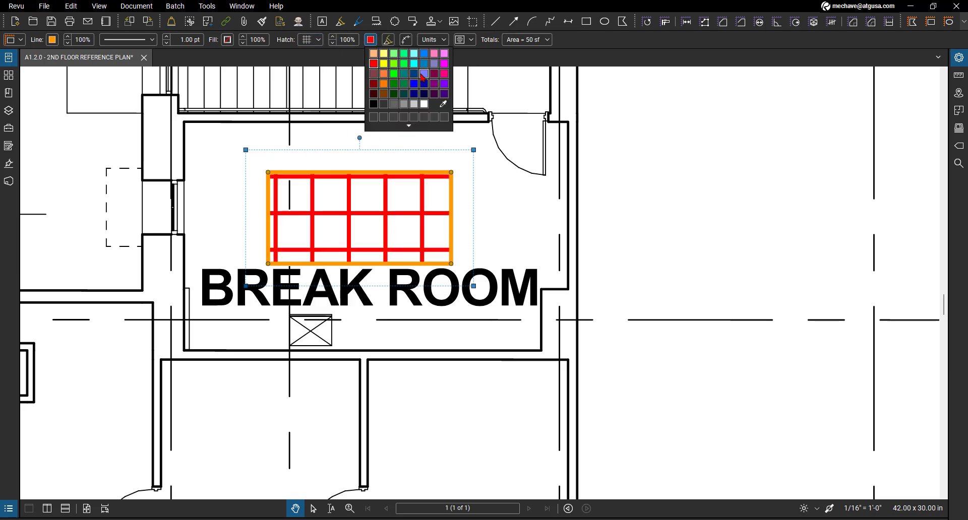
left_click(384, 95)
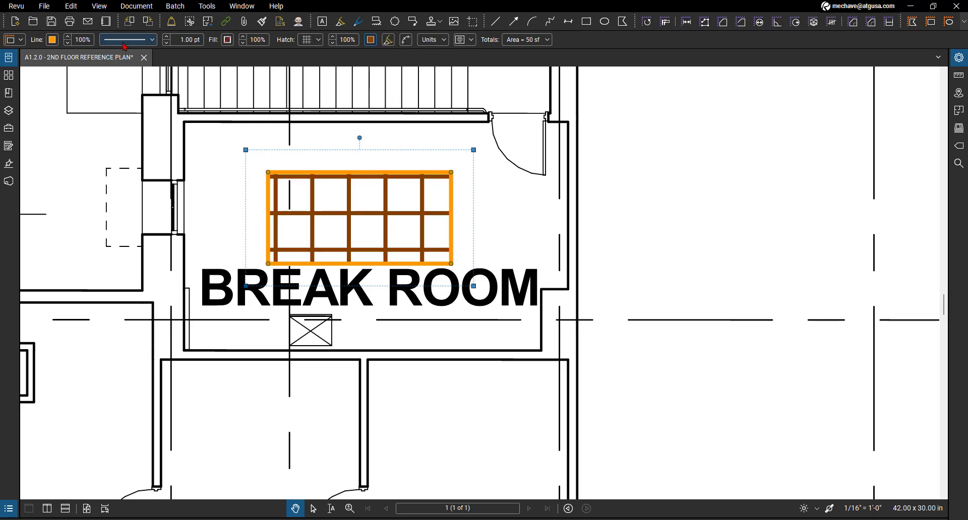
left_click(52, 39)
left_click(68, 94)
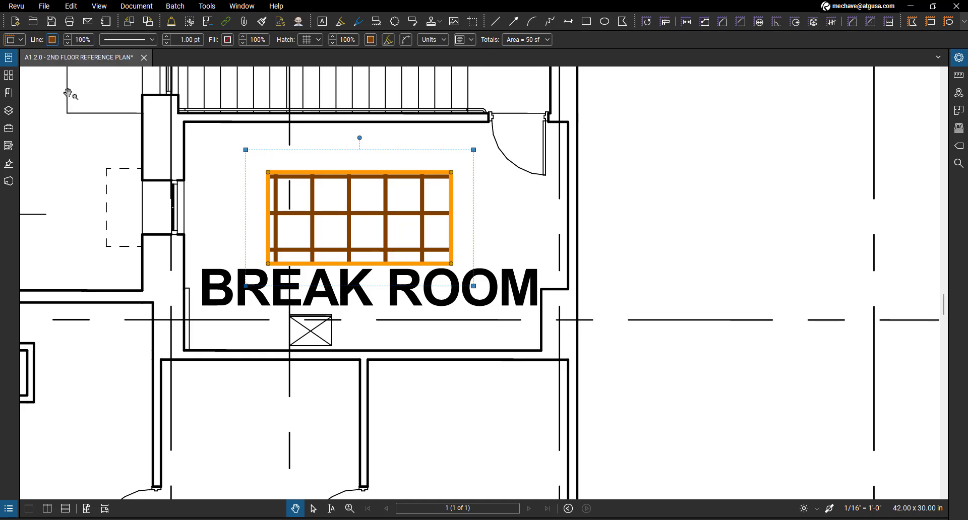
left_click(495, 187)
Try to define a separately scaled viewport over the open area beside the break room and search room
left_click_drag(473, 257, 543, 262)
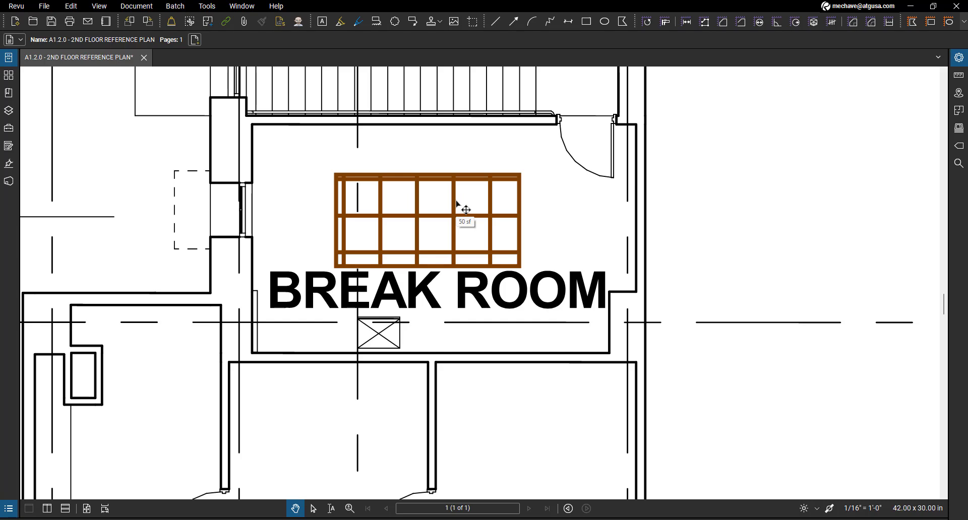
scroll(456, 204, "down", 5)
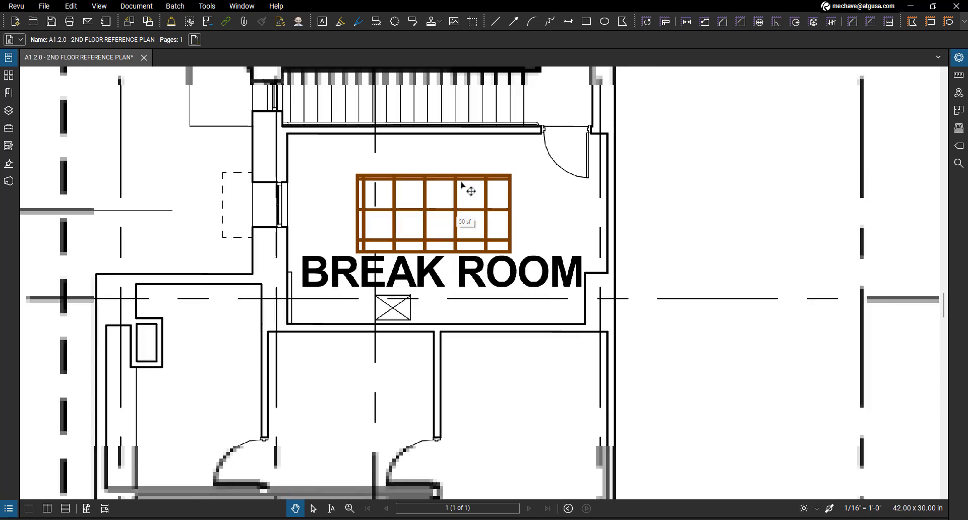
left_click(960, 77)
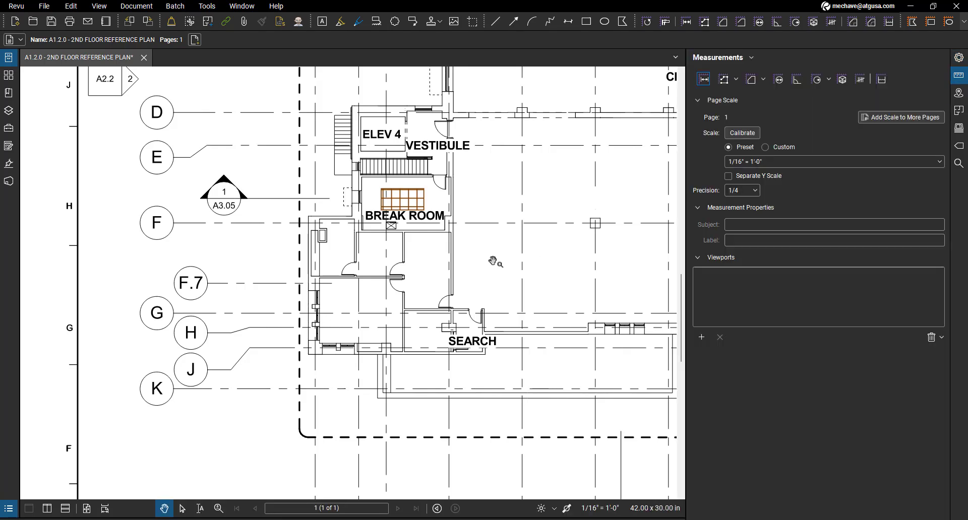
left_click(701, 337)
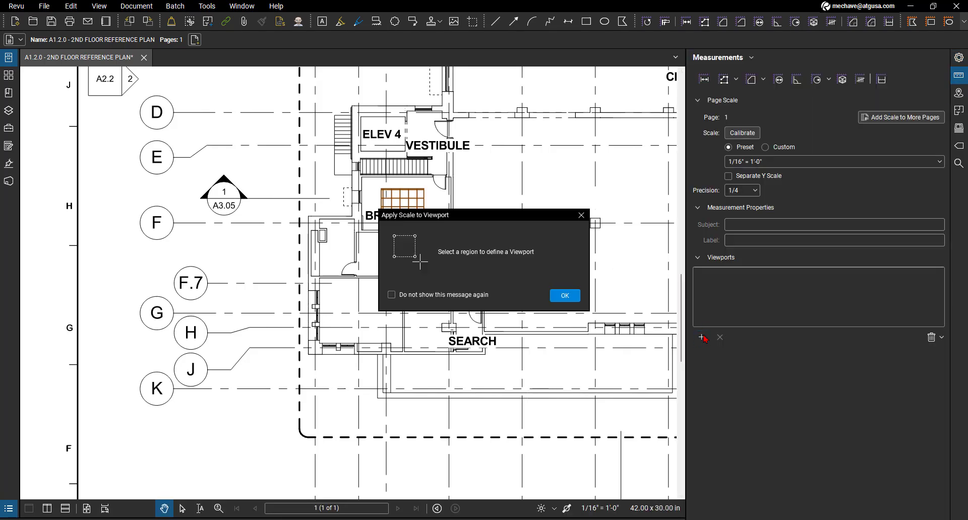
left_click(565, 295)
left_click_drag(493, 207, 613, 373)
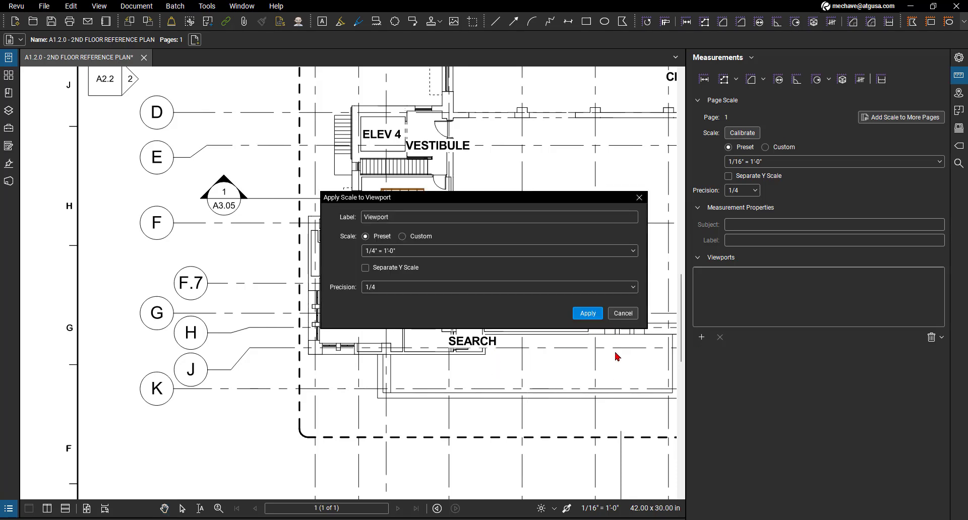
left_click(638, 197)
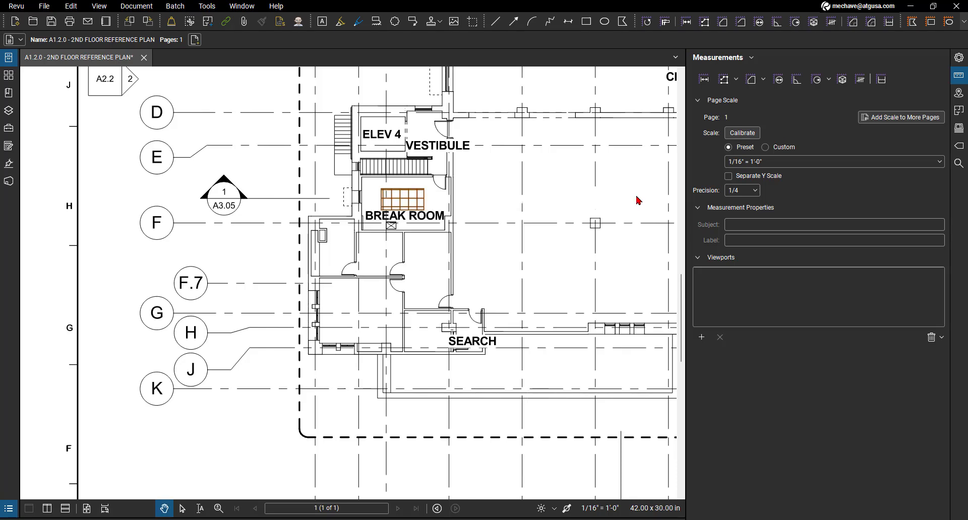
Define a viewport over the open area beside the break room and search room with the preset scale 1/4" = 1'-0"
left_click(700, 337)
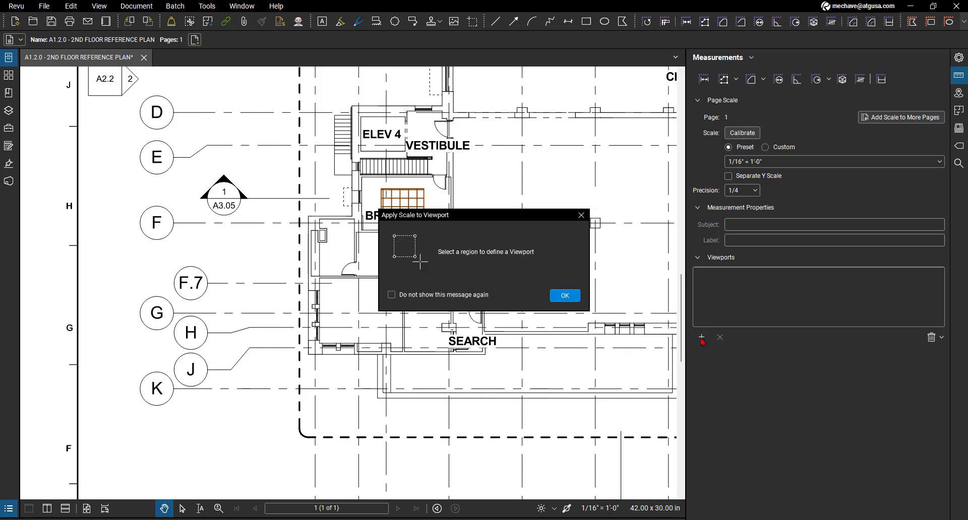
left_click(565, 297)
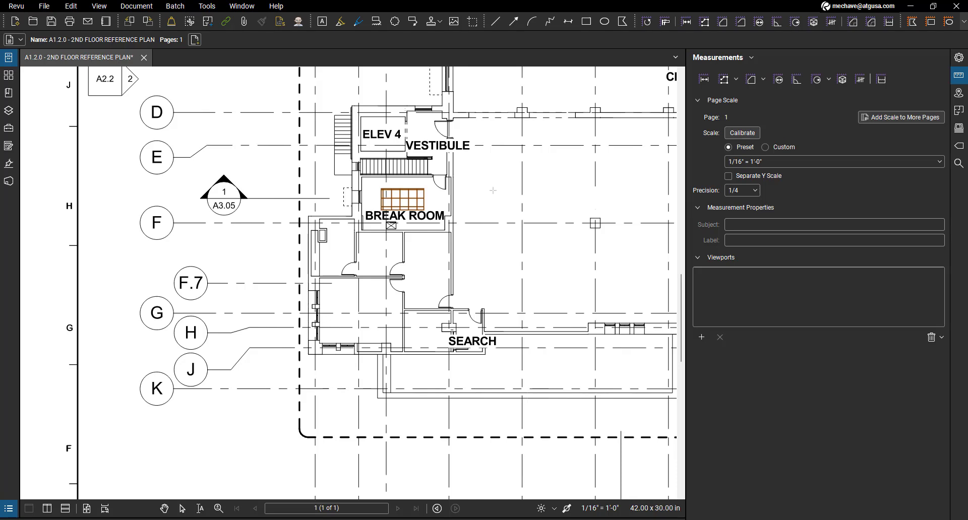
left_click_drag(492, 191, 589, 379)
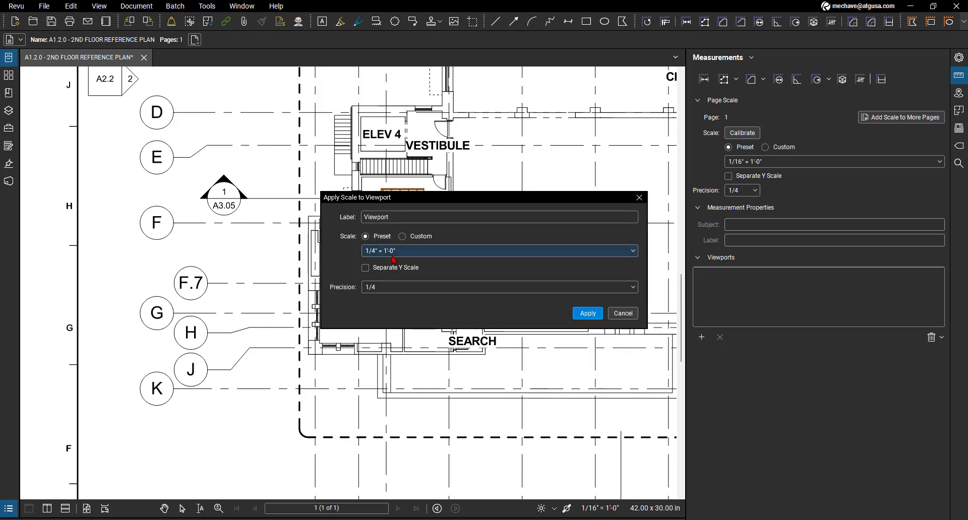
left_click(392, 254)
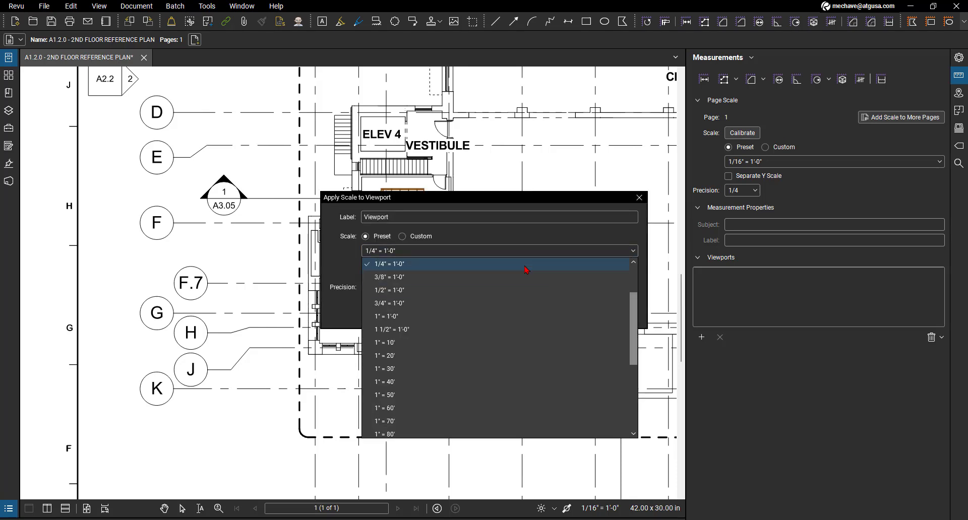
left_click(526, 267)
left_click(585, 314)
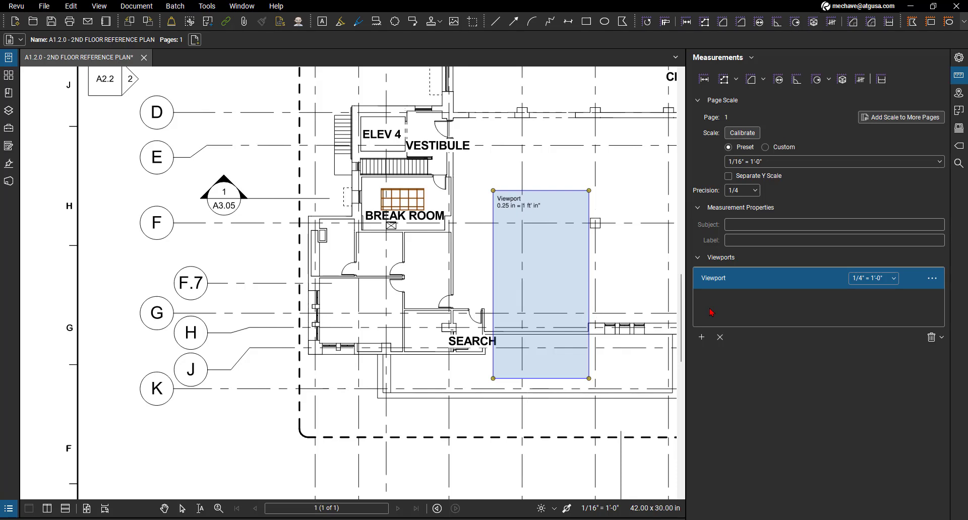
left_click(433, 237)
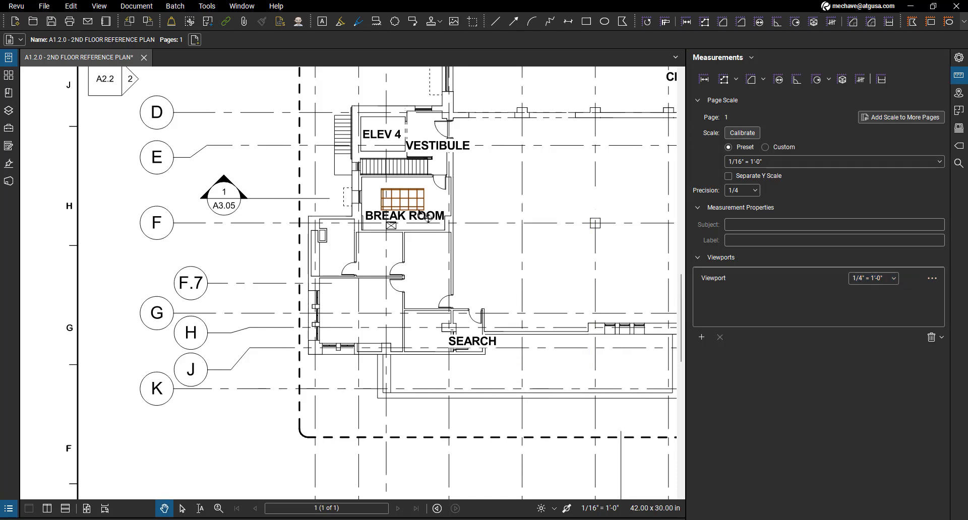
Move the hatched rectangle slightly closer to the break room's door-side wall and select the viewport to show its extent on the plan
mouse_move(400, 198)
left_mouse_down()
mouse_move(503, 247)
mouse_move(532, 233)
mouse_move(392, 202)
left_mouse_up()
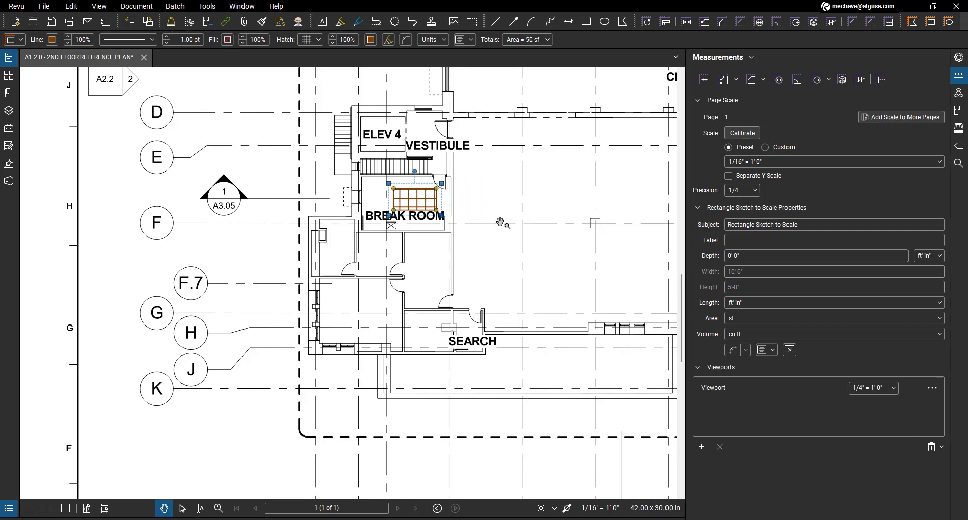
left_click(716, 388)
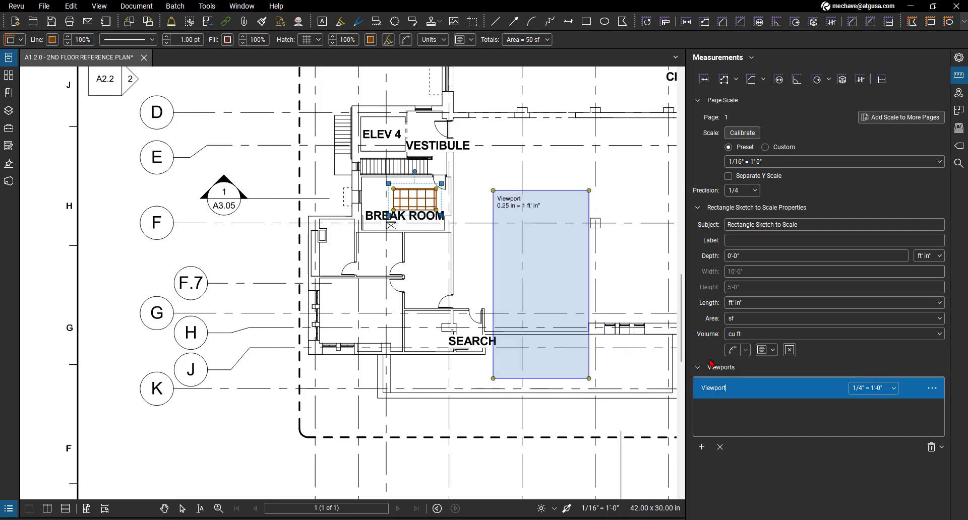
mouse_move(420, 205)
left_mouse_down()
mouse_move(455, 219)
mouse_move(382, 195)
left_mouse_up()
left_click(382, 195)
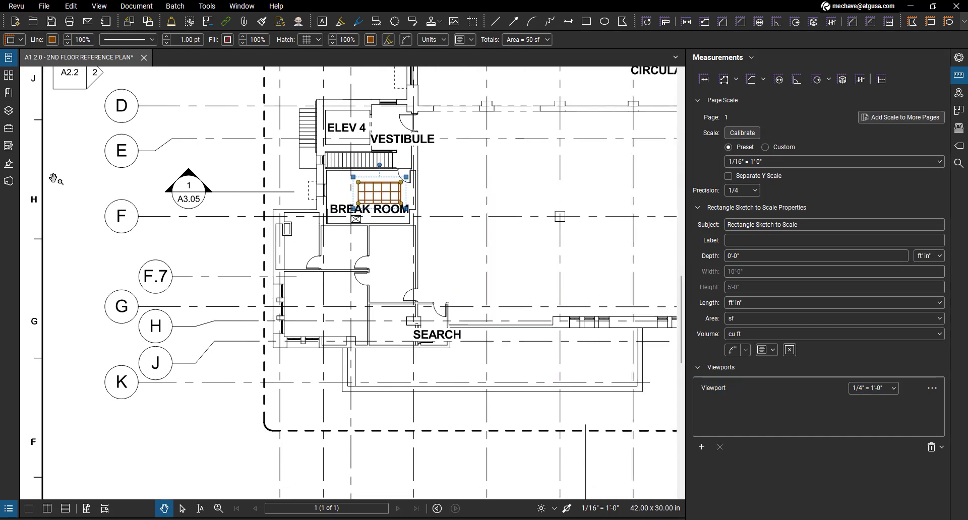
Open the Tool Chest and locate the Furniture tool set below the Appliance/Kitchen Symbols set
left_click(9, 128)
scroll(106, 382, "down", 10)
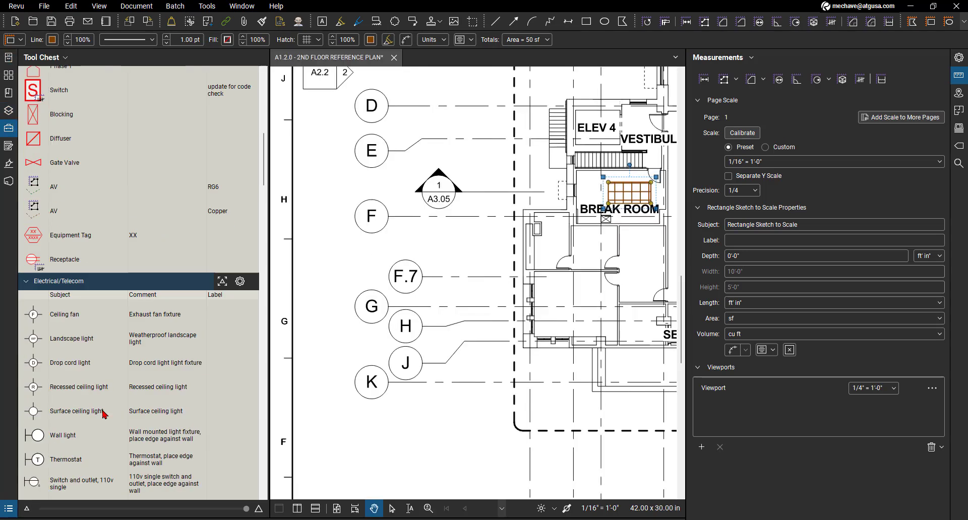
scroll(108, 383, "down", 15)
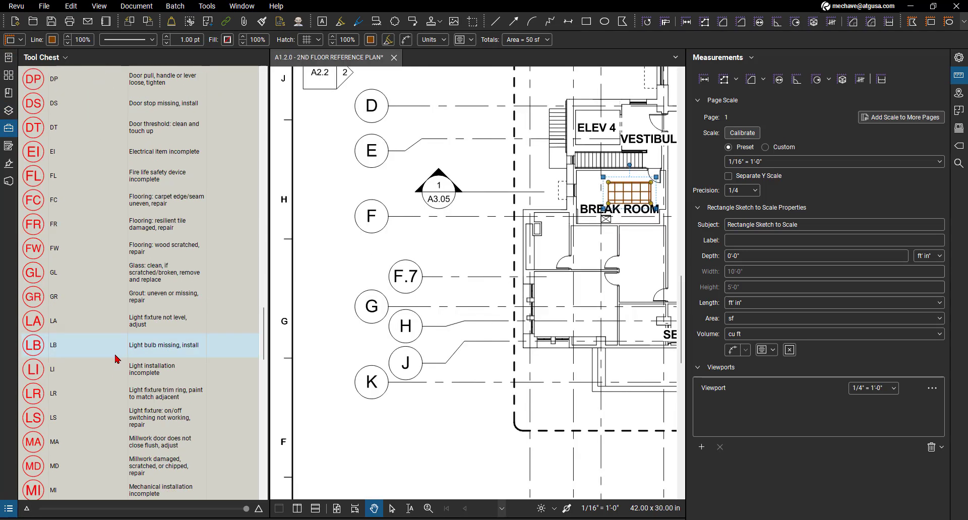
scroll(122, 353, "down", 10)
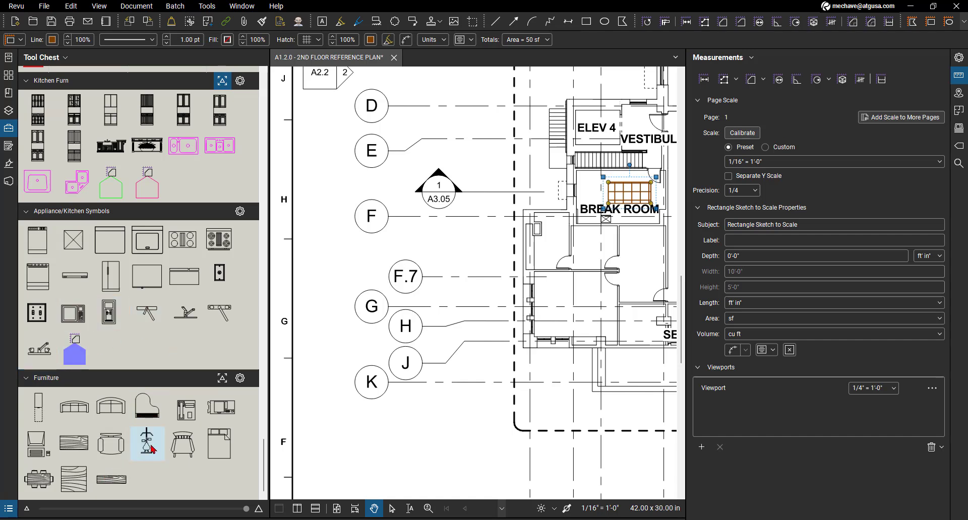
Turn on scaling for the Furniture set and preview its wood-grain table symbol in the break room and near the viewport without placing it
left_click(74, 443)
scroll(370, 257, "down", 2)
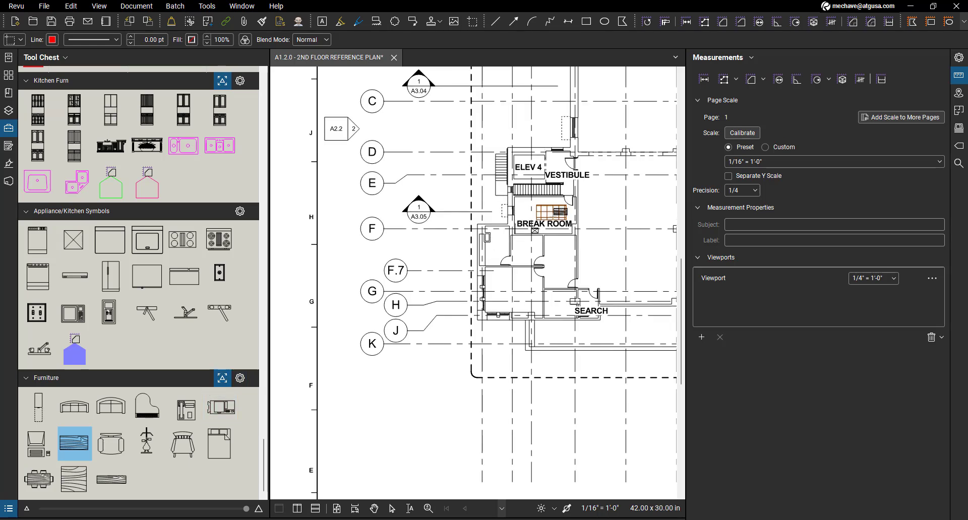
left_click_drag(652, 202, 519, 212)
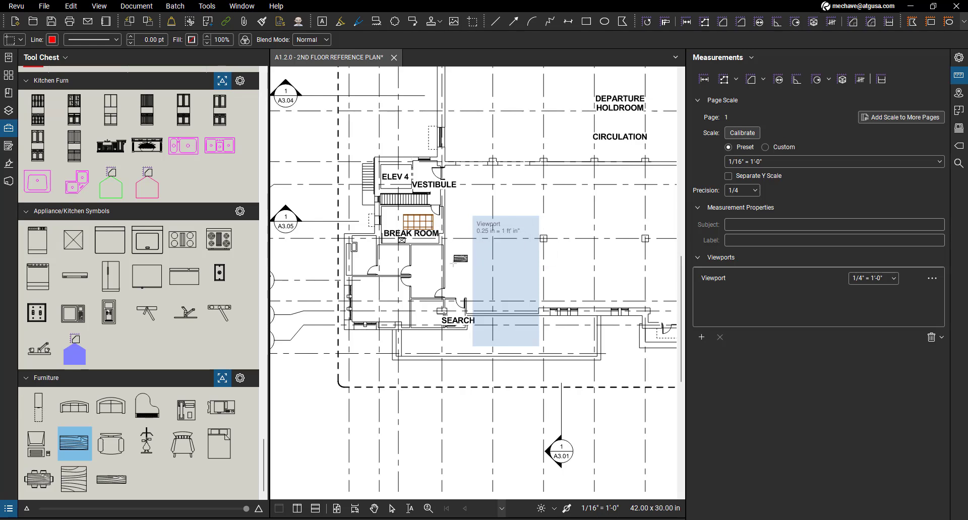
key("Escape")
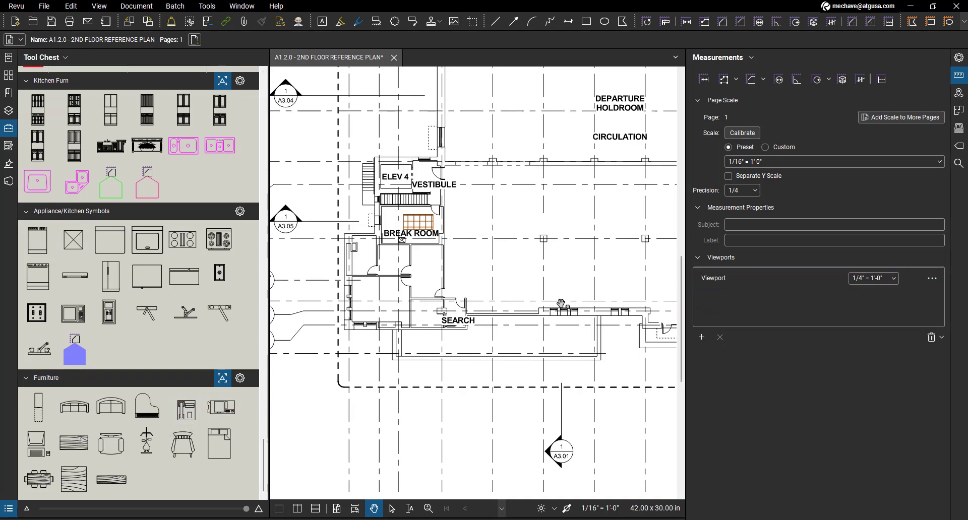
scroll(401, 213, "up", 4)
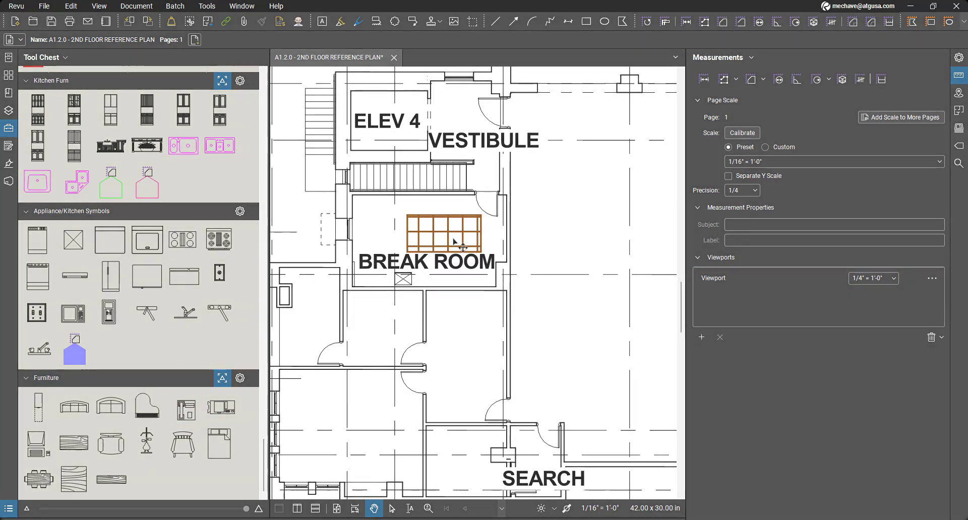